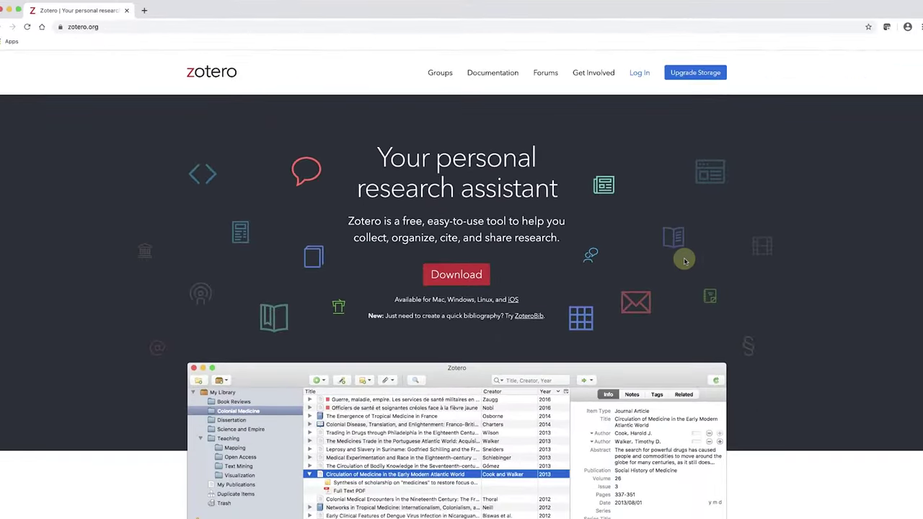
- Download the Zotero 6 for Mac installer, Zotero-6.0.7.dmg, from the Downloads page
click(471, 274)
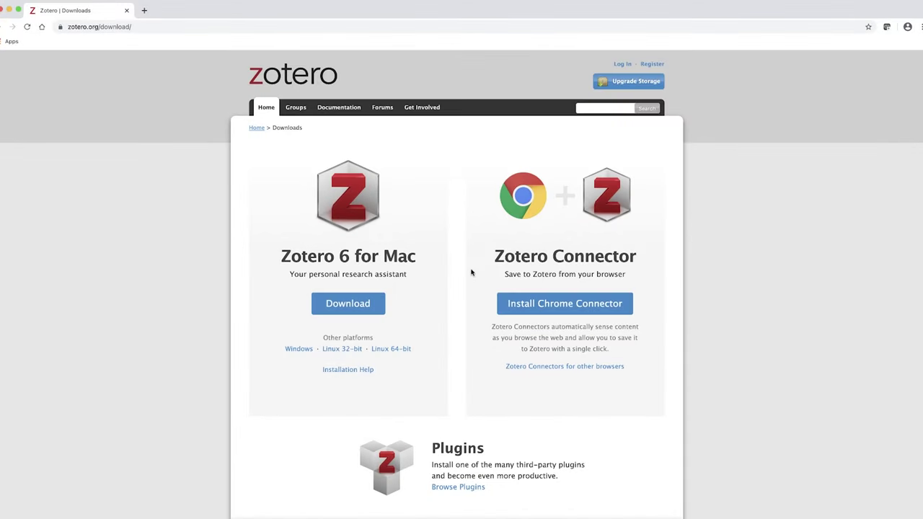
click(472, 272)
click(330, 309)
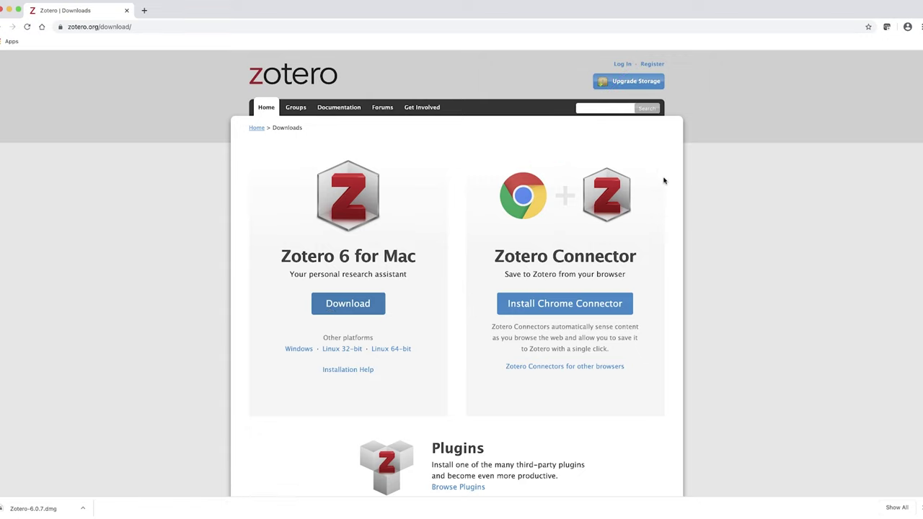
- Add the Zotero Connector extension to Chrome from the Chrome Web Store
click(527, 304)
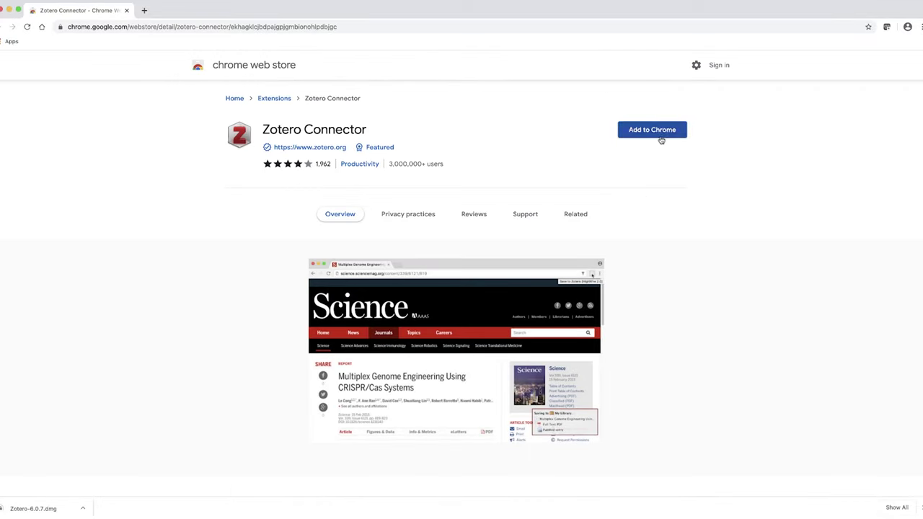
click(660, 136)
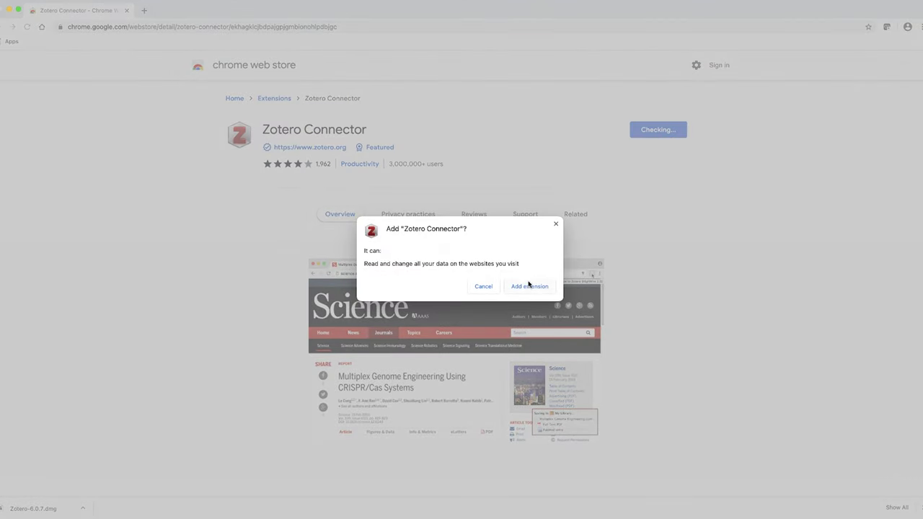
click(528, 286)
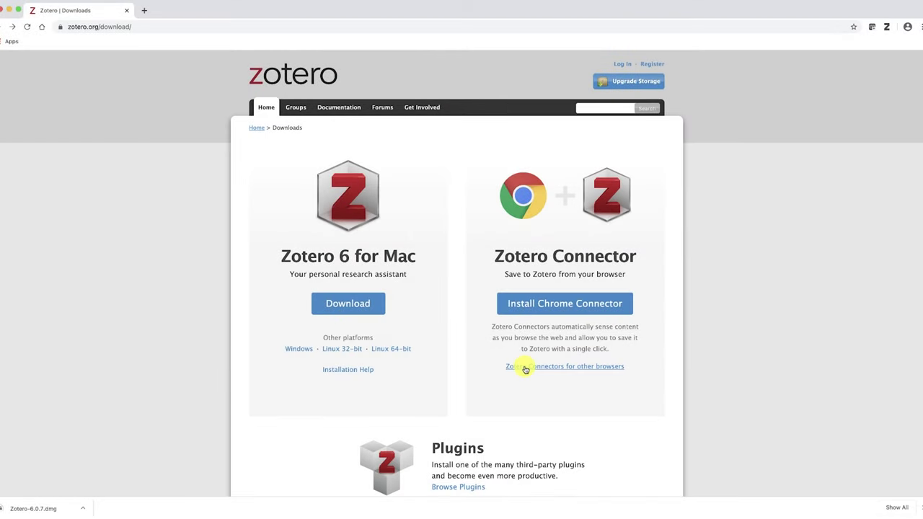
- Reveal the Firefox, Edge and Safari Zotero Connectors and their install options
click(525, 368)
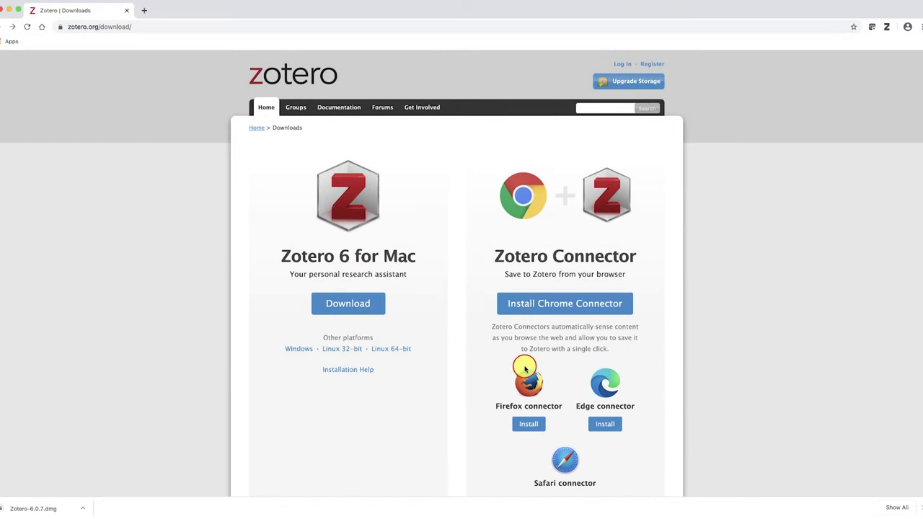
scroll(508, 368, down, 1)
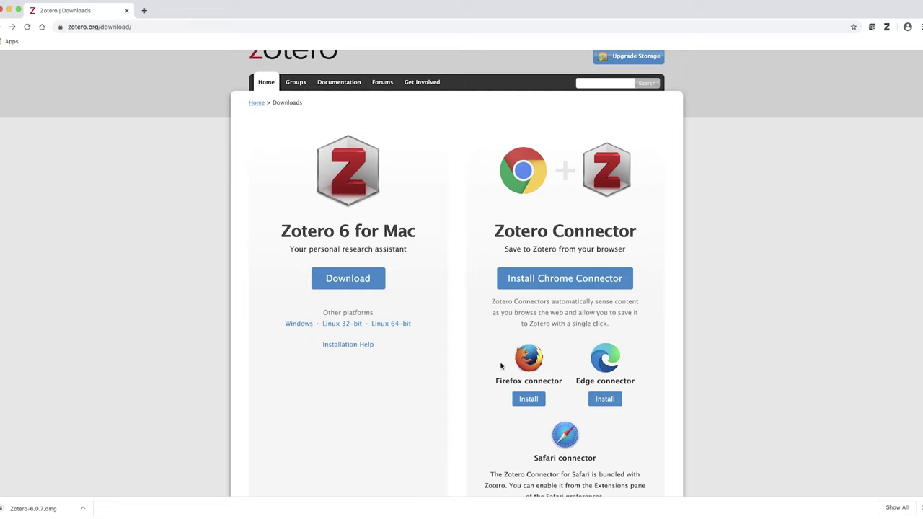
scroll(501, 366, down, 1)
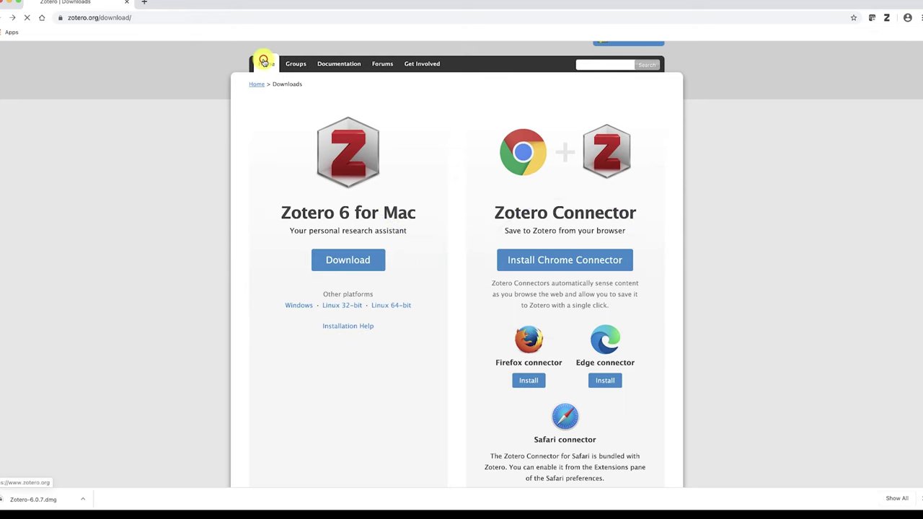
- Go back to the Zotero website homepage via the Home tab
click(264, 62)
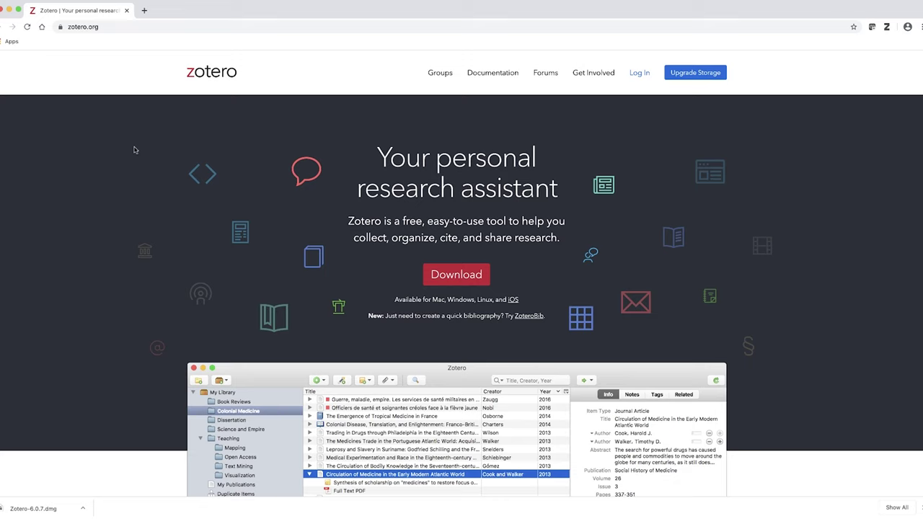
- Reach the free-account registration page through the Zotero Log In page
click(646, 77)
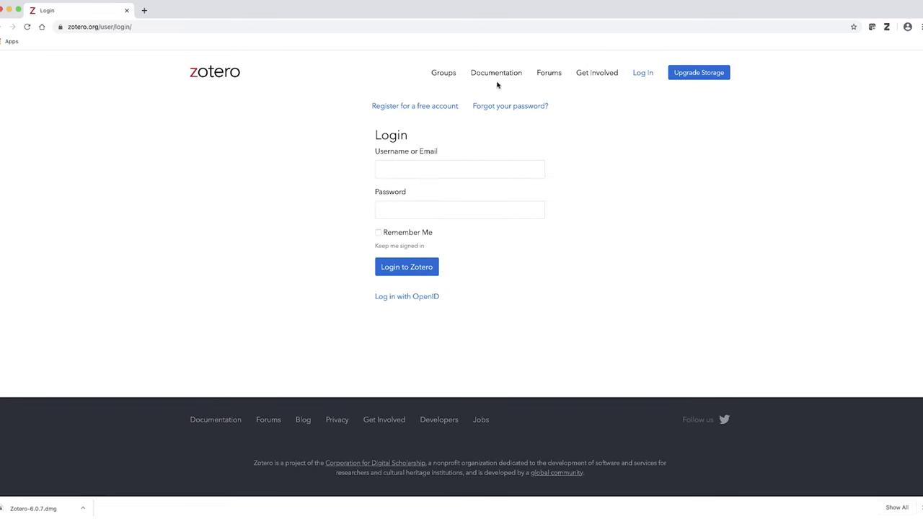
click(427, 106)
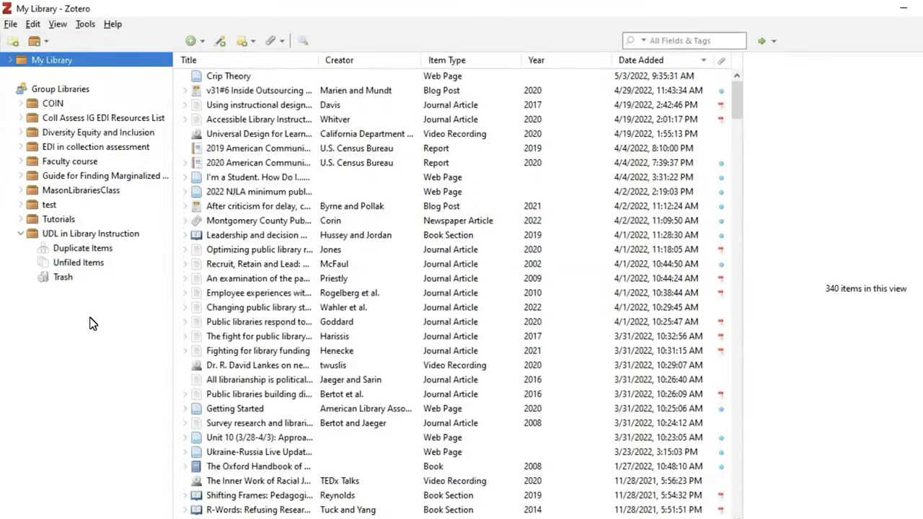
- Show Zotero's Sync preferences with the linked account and automatic, full-text and attachment syncing on
click(33, 25)
click(72, 204)
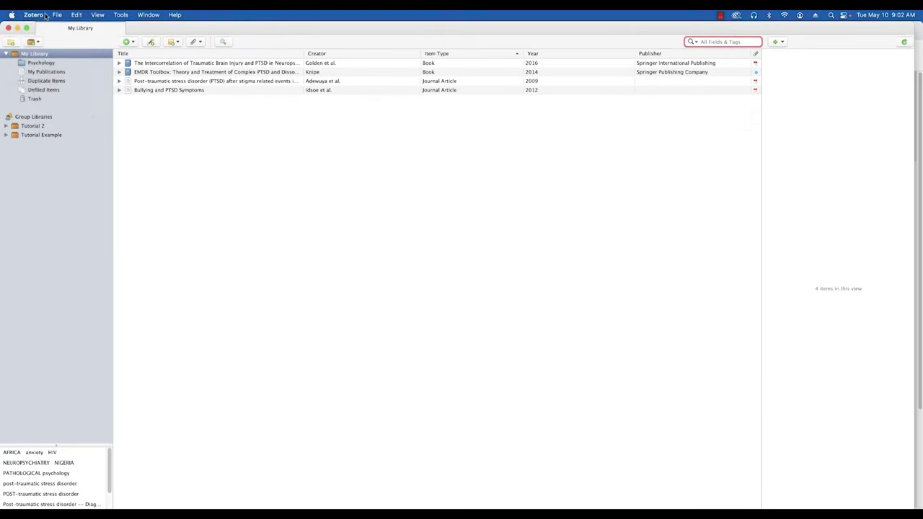
click(42, 15)
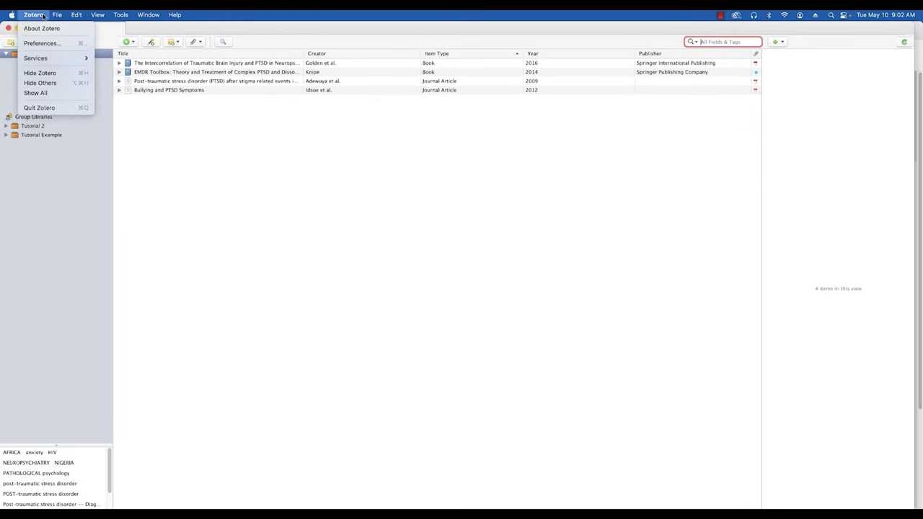
click(40, 44)
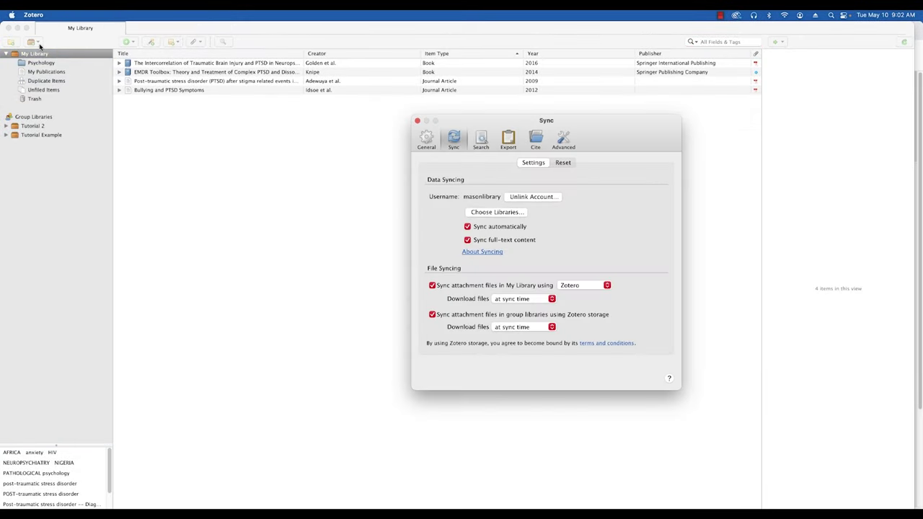
click(456, 144)
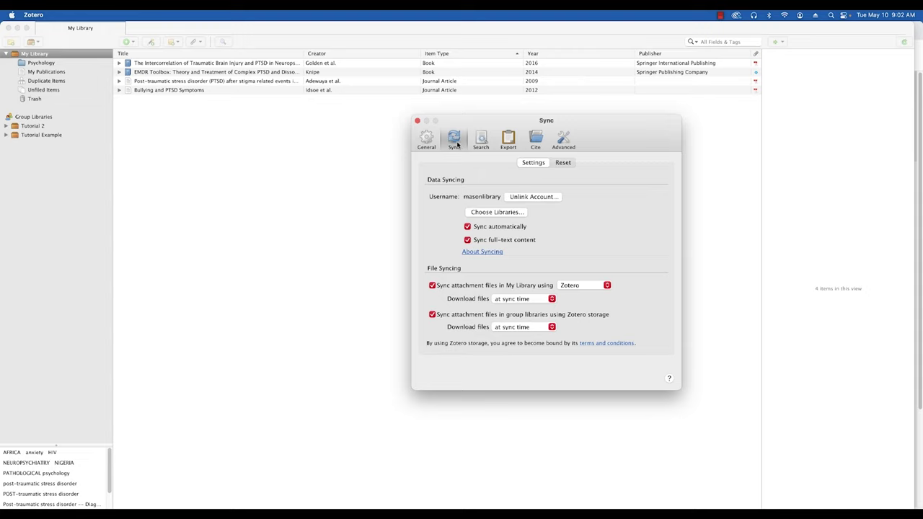